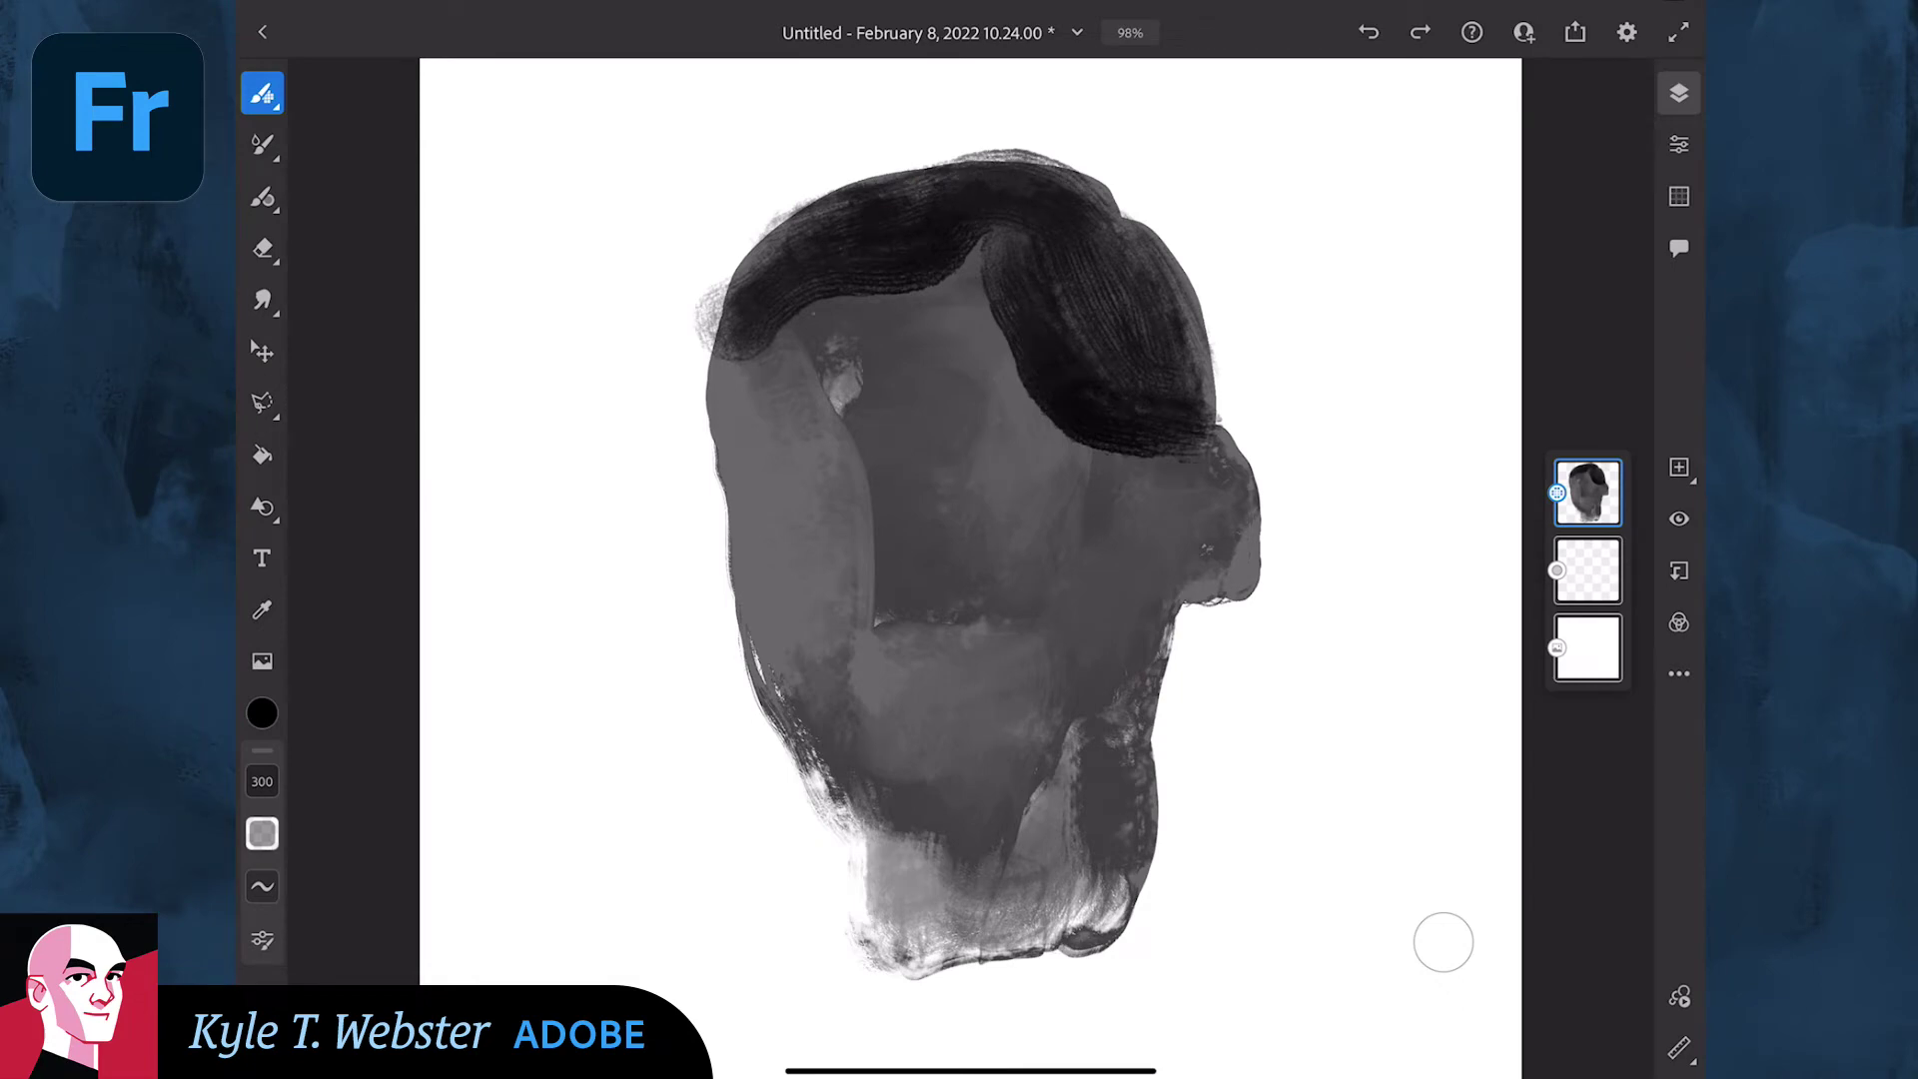
Paint a tall wavy grey test stroke left of the head with the Block stain brush.
click(261, 94)
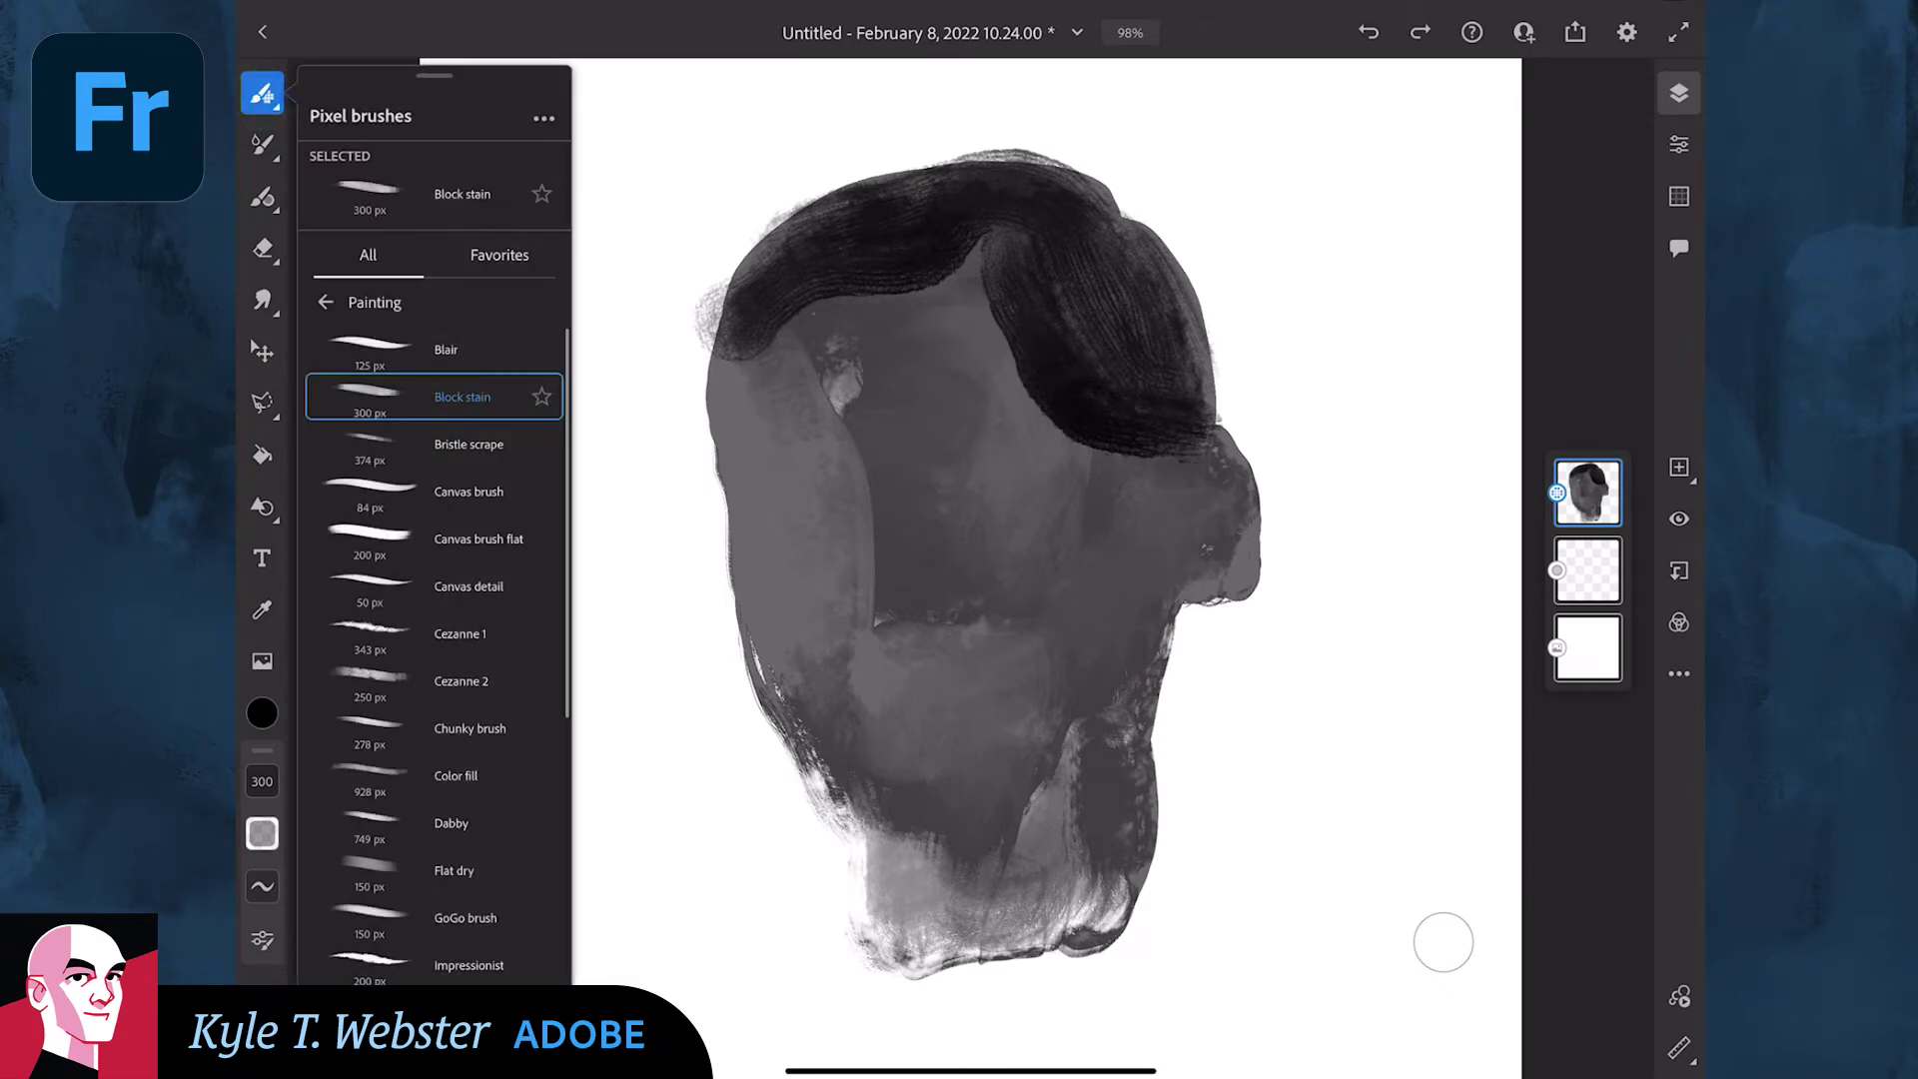
click(365, 394)
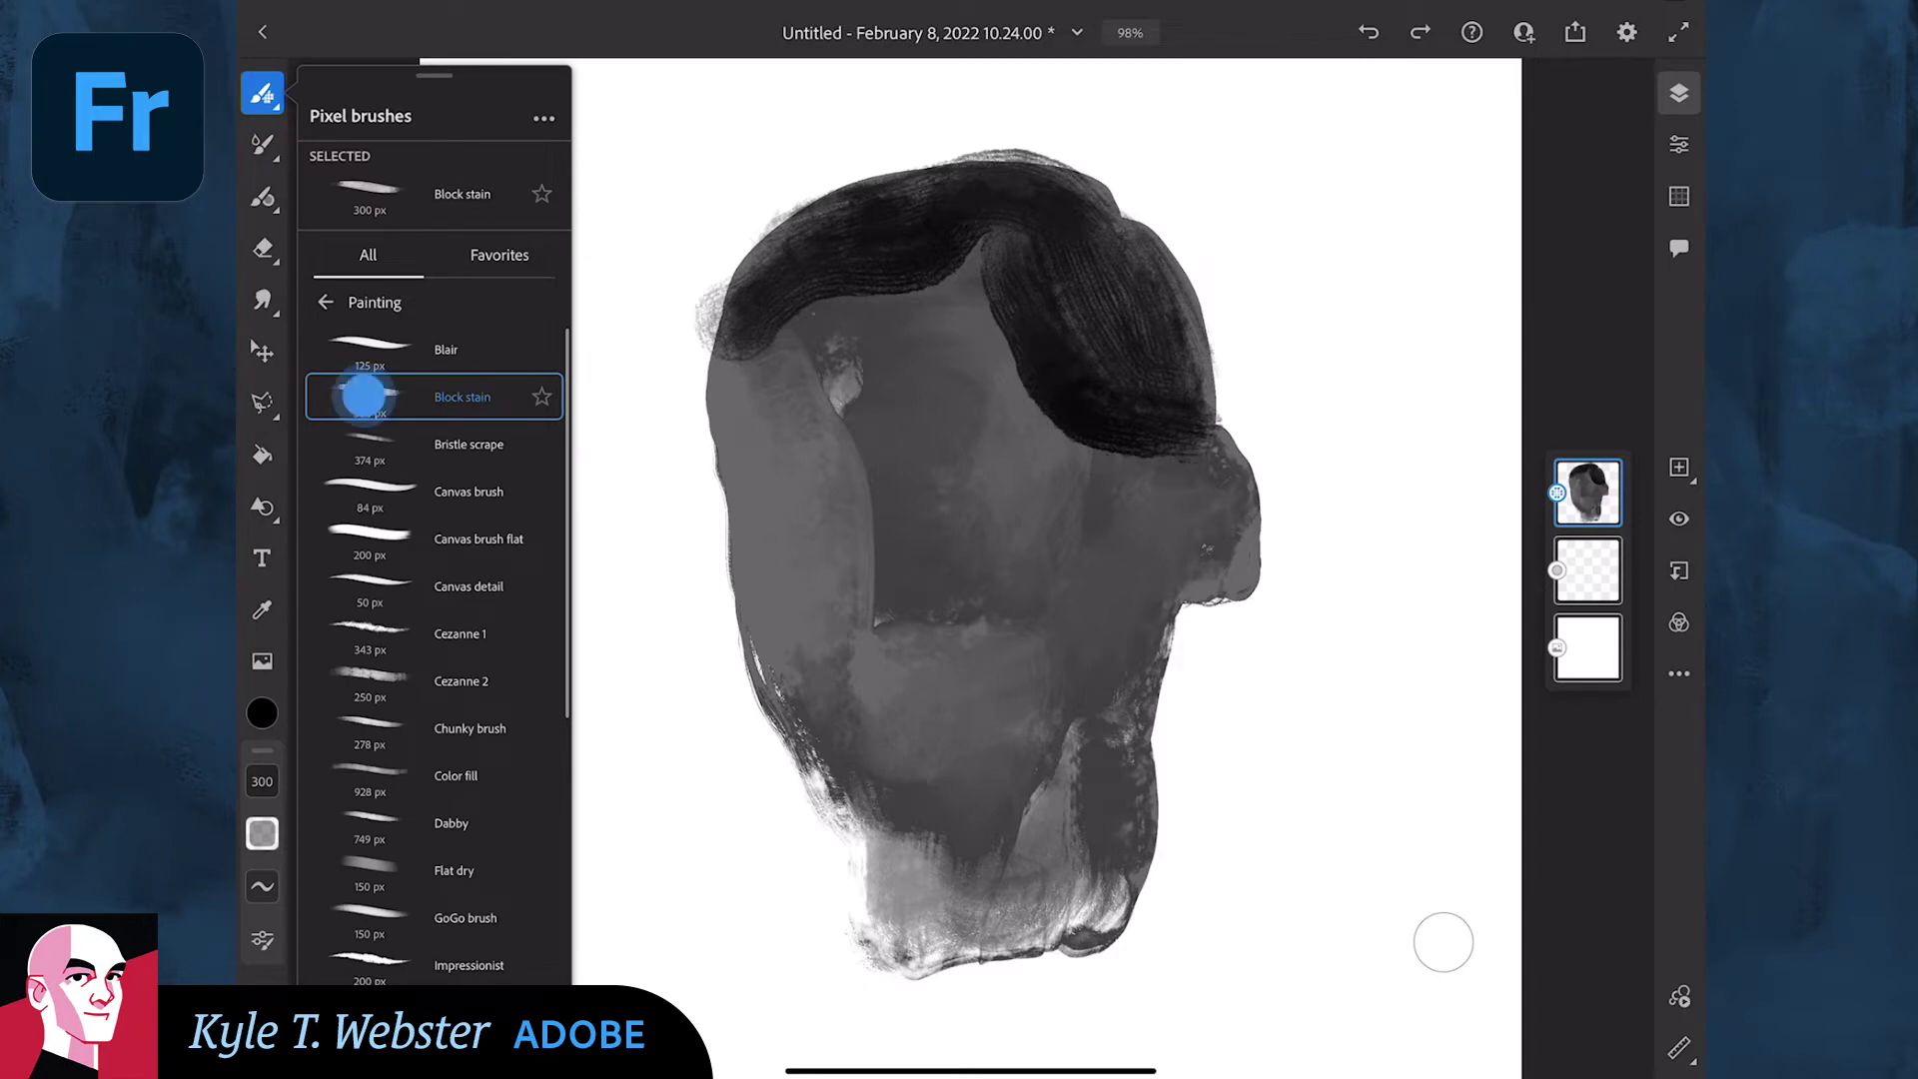
mouse_move(528, 308)
mouse_down()
mouse_move(545, 316)
mouse_move(586, 899)
mouse_up()
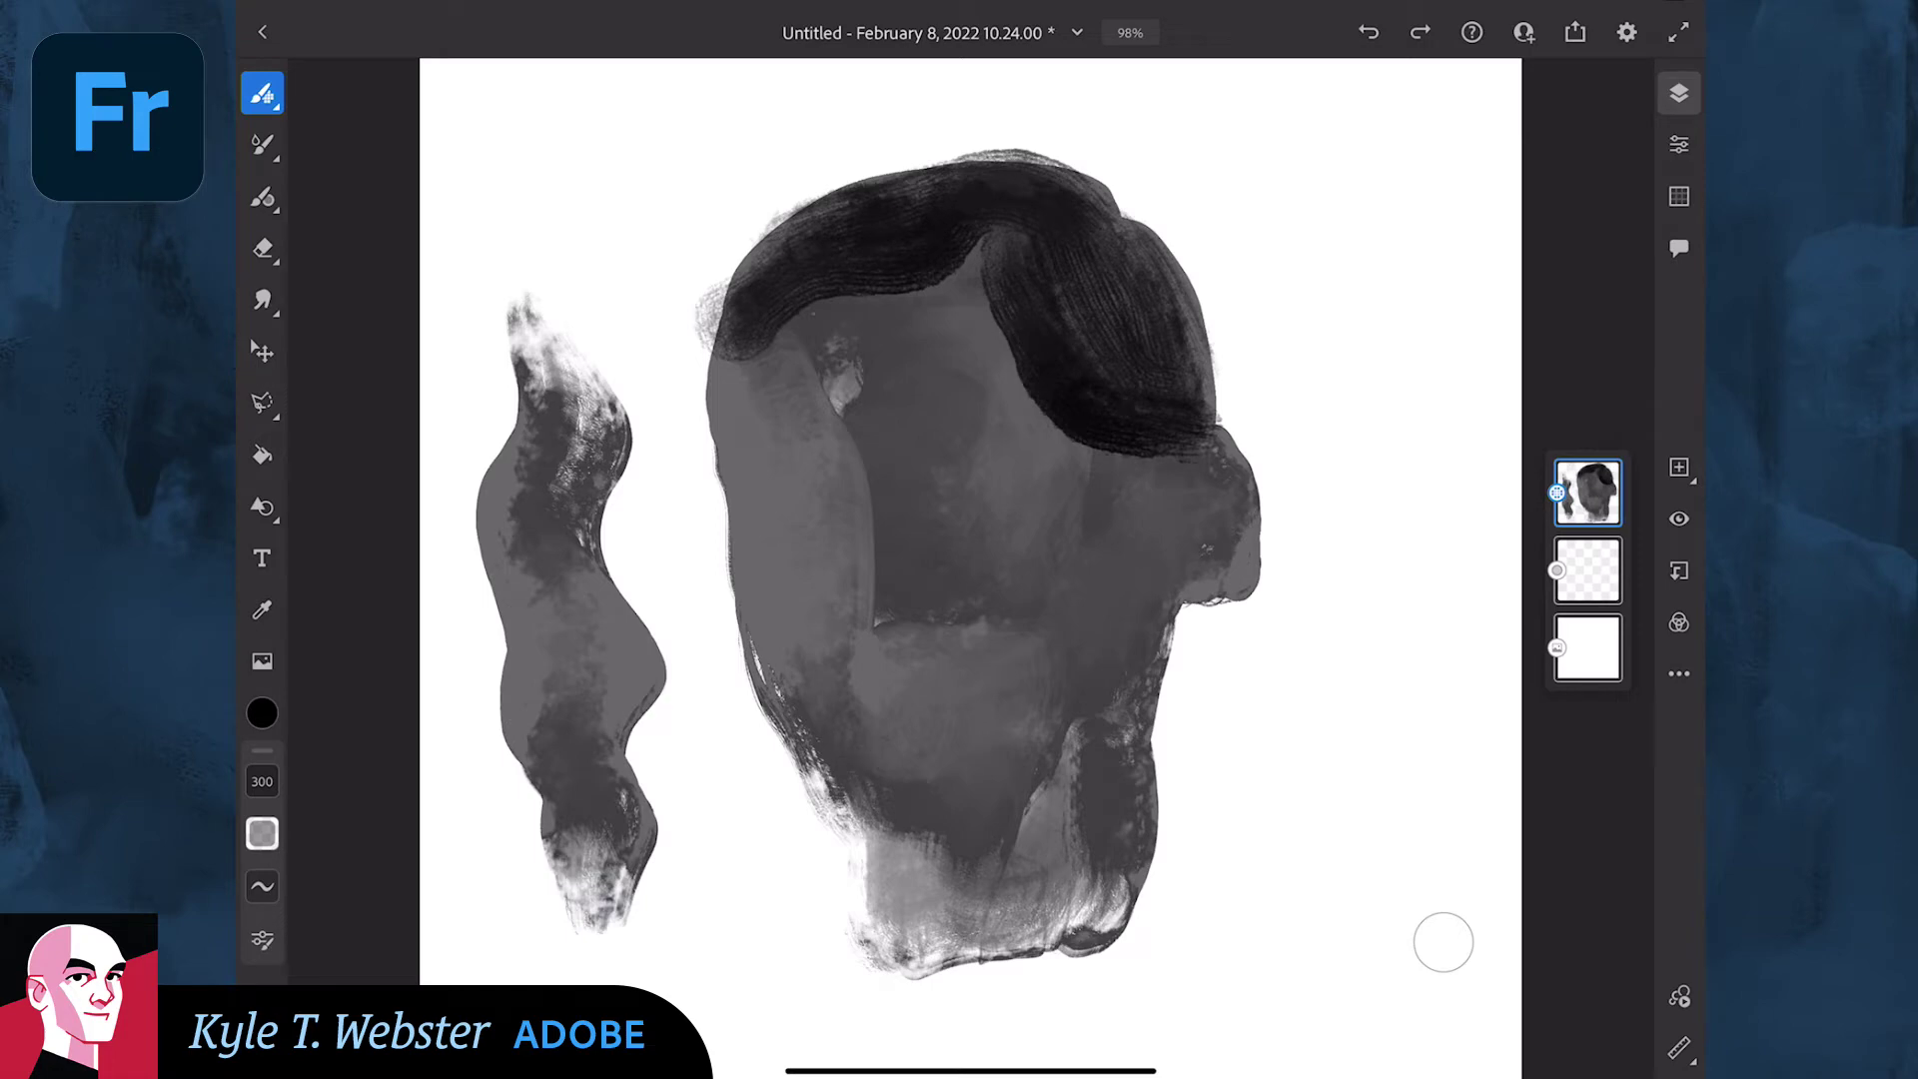
Erase a streak through the test stroke, then undo until the stroke is gone.
click(262, 247)
drag(461, 513, 540, 589)
key(ctrl+z)
key(ctrl+z)
key(ctrl+z)
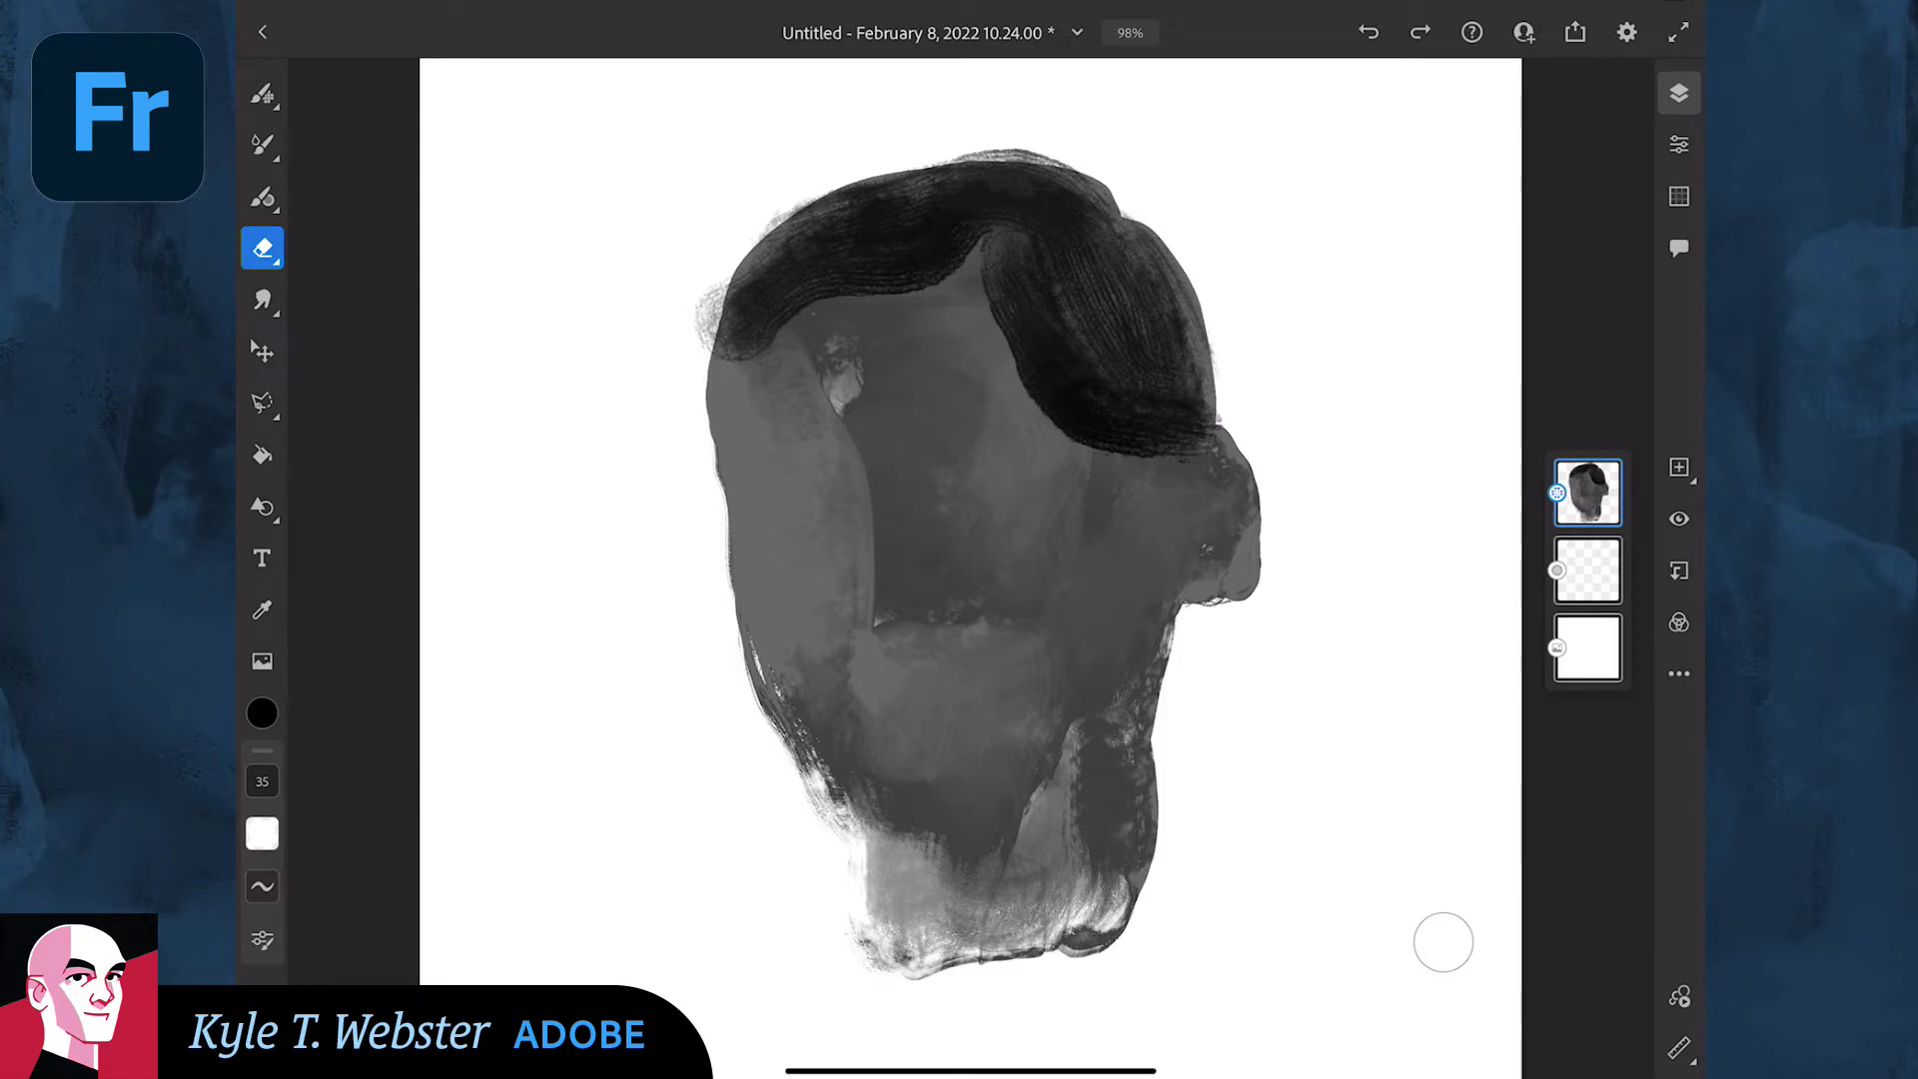
Return to the Pixel brush and erase textured highlights into the cheek using the touch shortcut.
click(1448, 940)
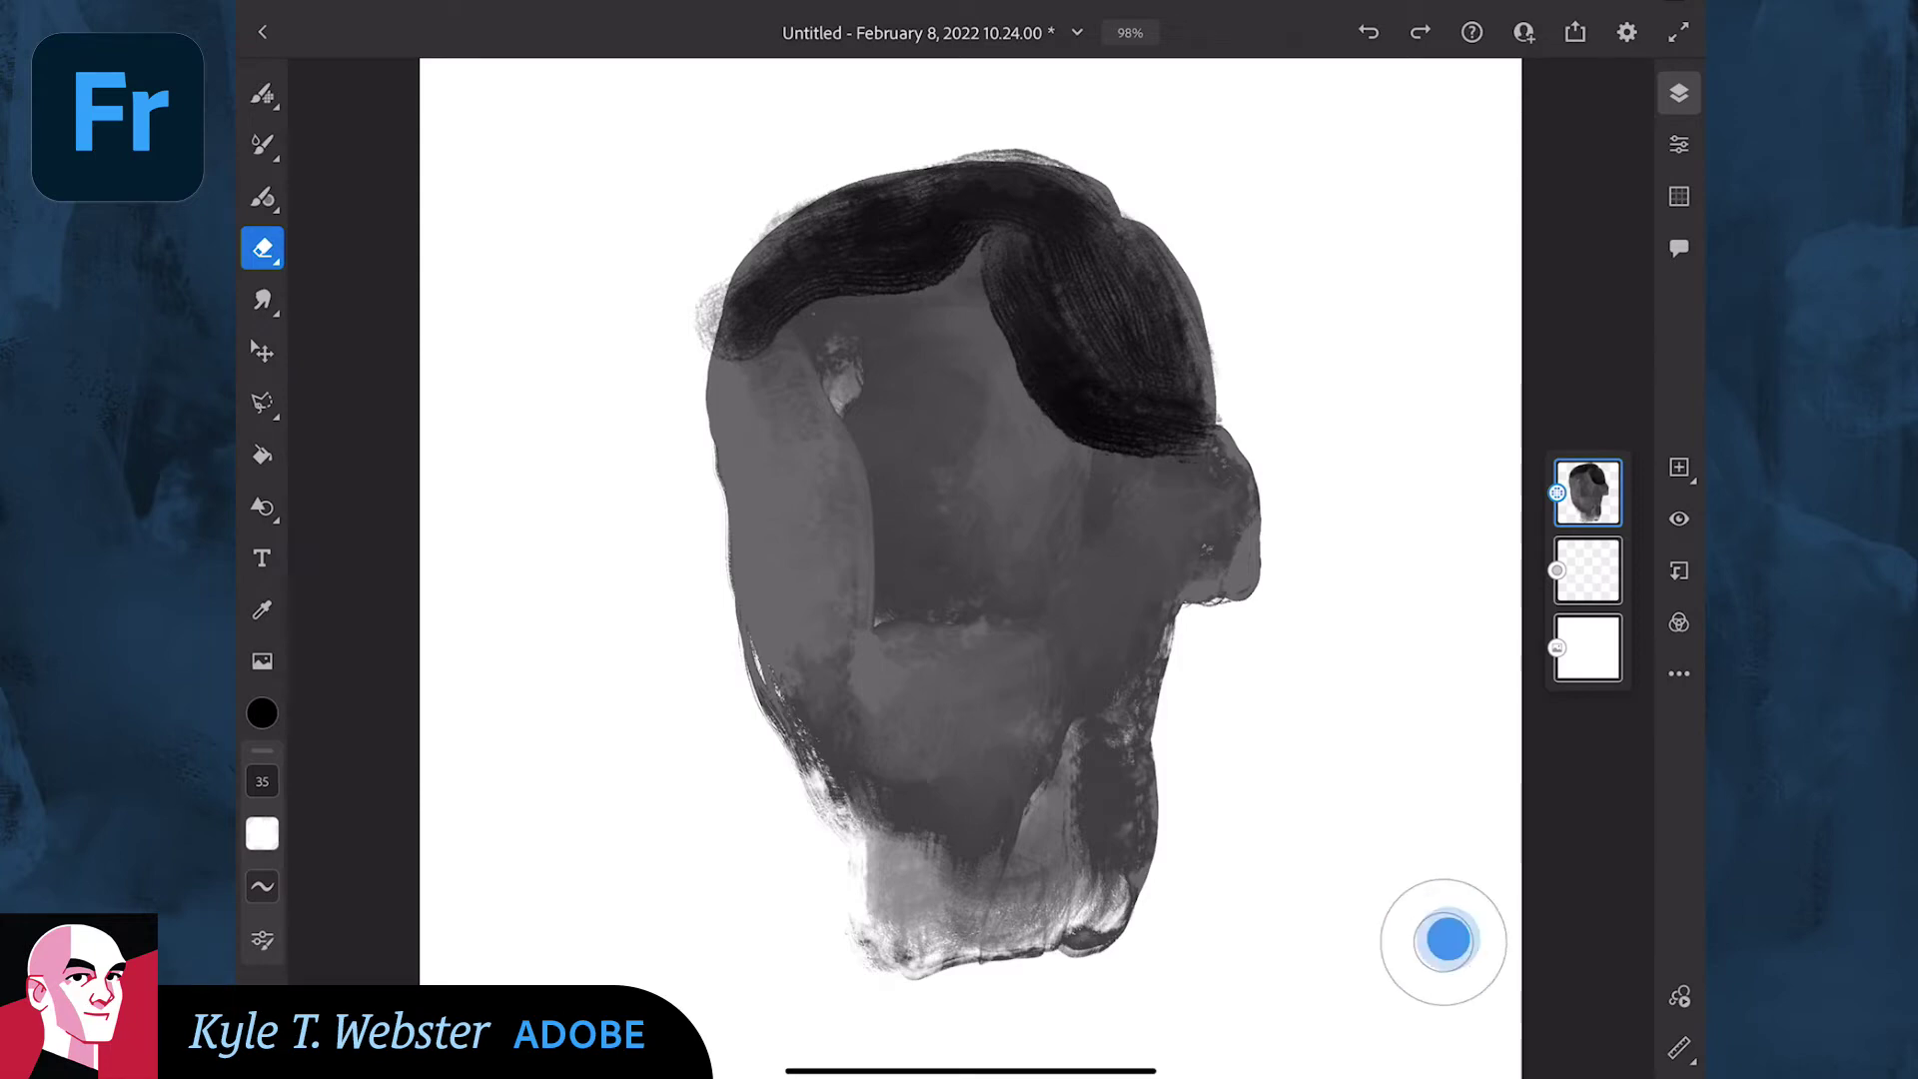
drag(1448, 940, 1315, 829)
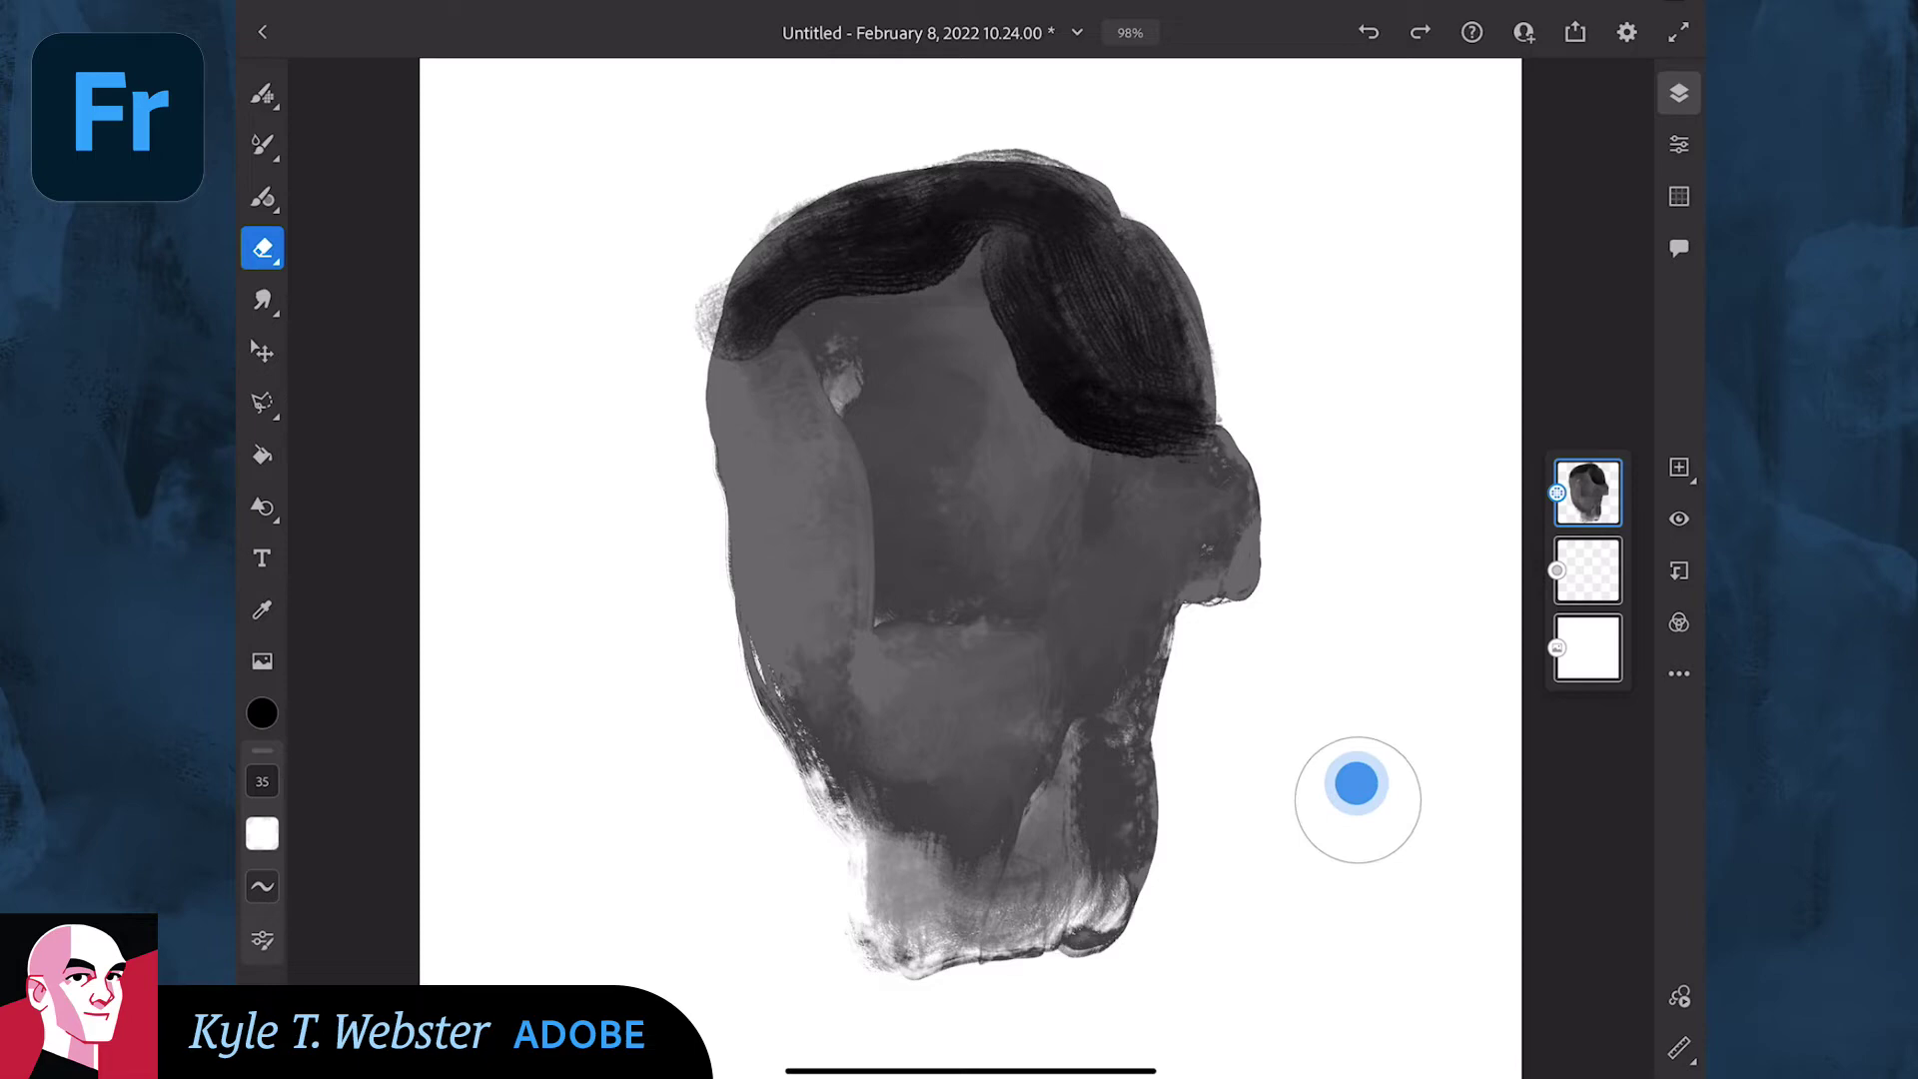
mouse_move(1318, 853)
mouse_down()
mouse_move(685, 886)
mouse_move(1440, 875)
mouse_up()
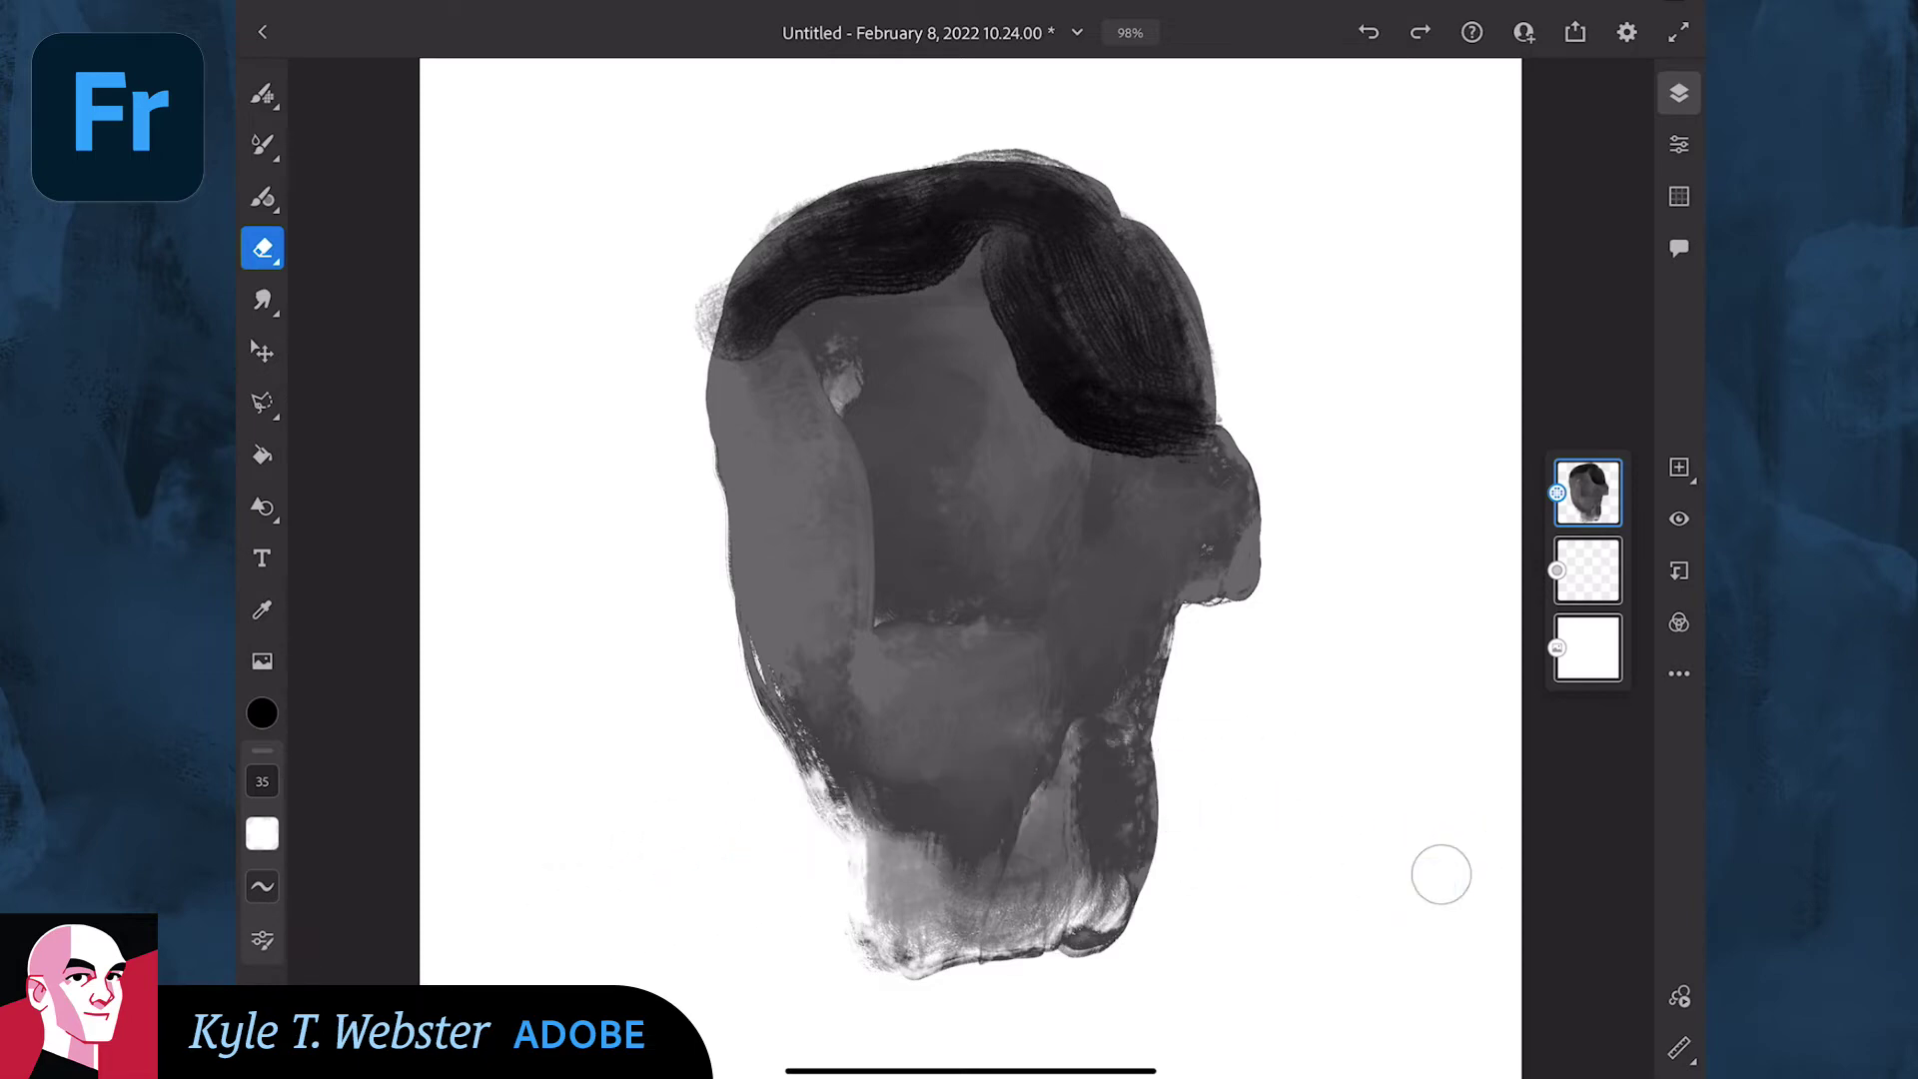
key(b)
click(1449, 867)
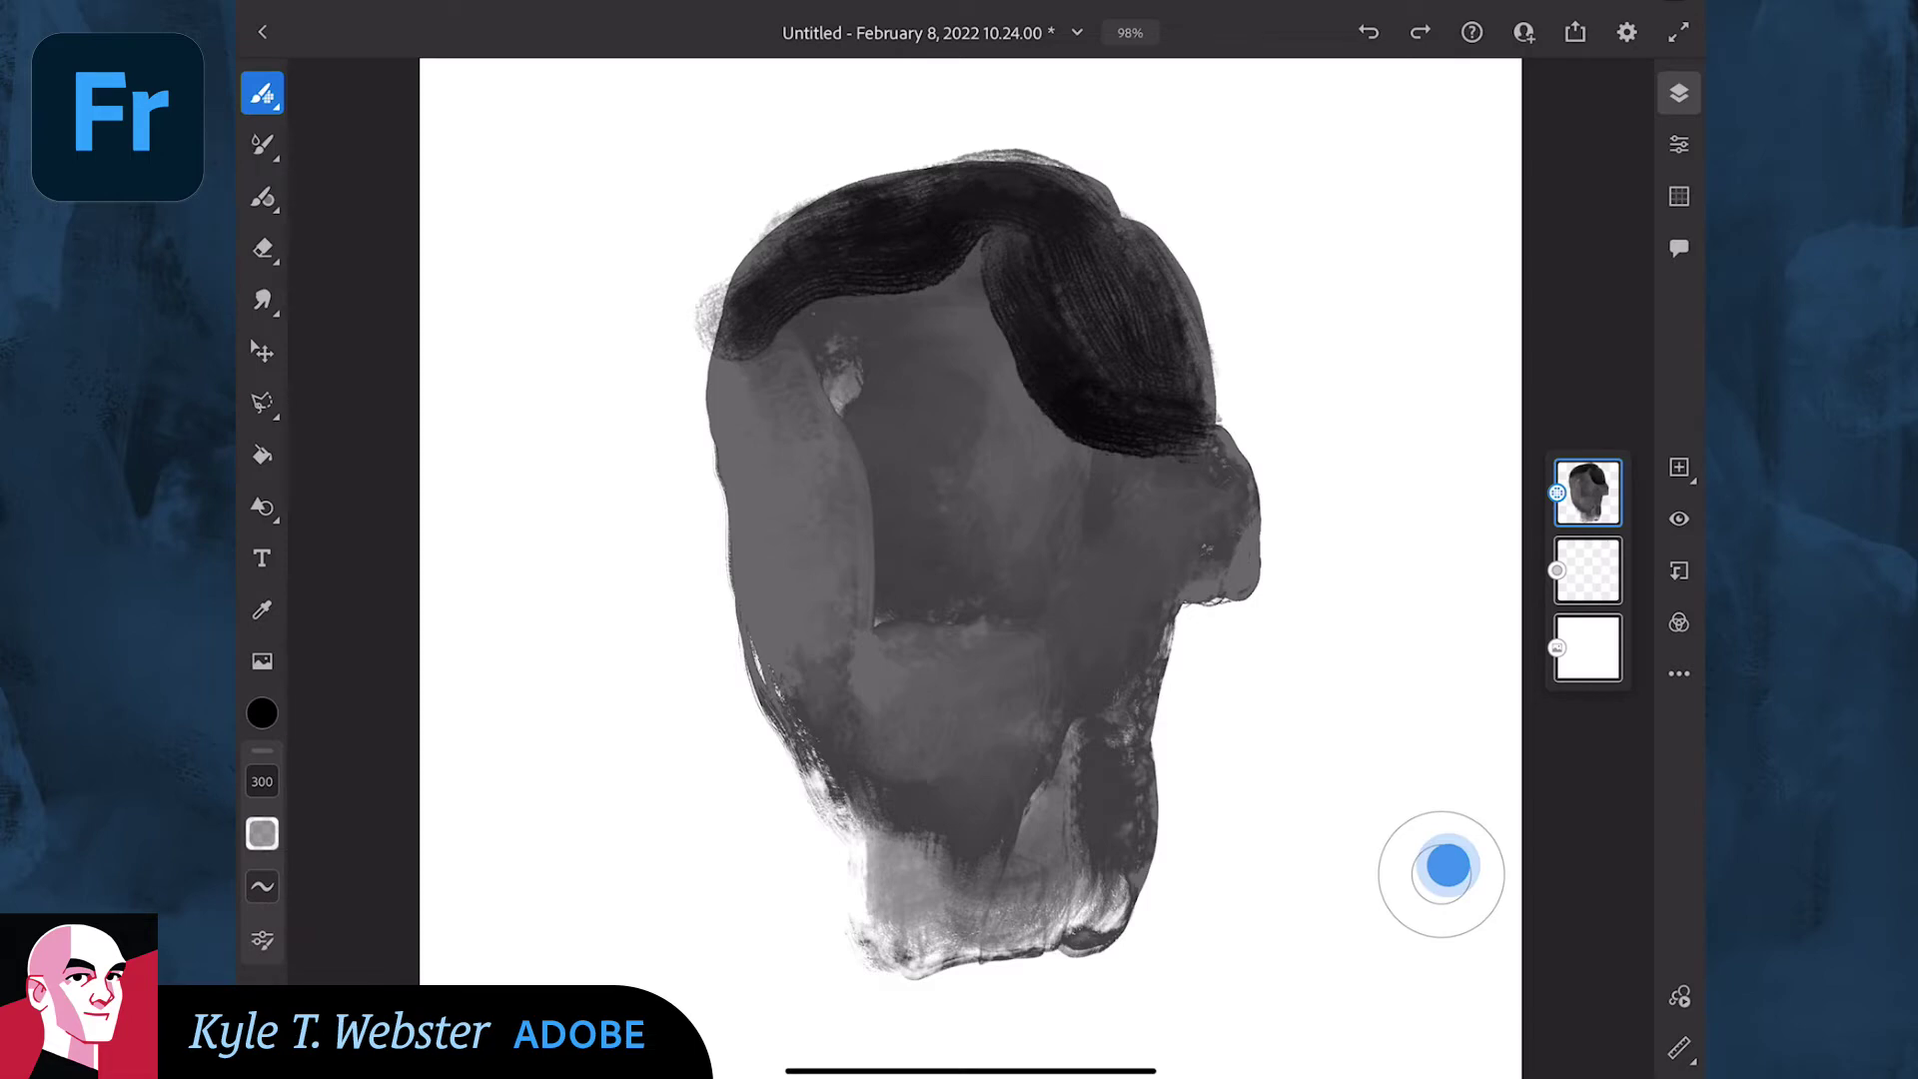
mouse_move(826, 462)
mouse_down()
mouse_move(797, 430)
mouse_move(770, 433)
mouse_move(788, 590)
mouse_move(780, 560)
mouse_move(831, 491)
mouse_move(745, 433)
mouse_move(856, 674)
mouse_move(932, 678)
mouse_move(870, 719)
mouse_move(969, 735)
mouse_move(981, 544)
mouse_move(1068, 562)
mouse_move(1036, 663)
mouse_move(909, 760)
mouse_move(822, 706)
mouse_up()
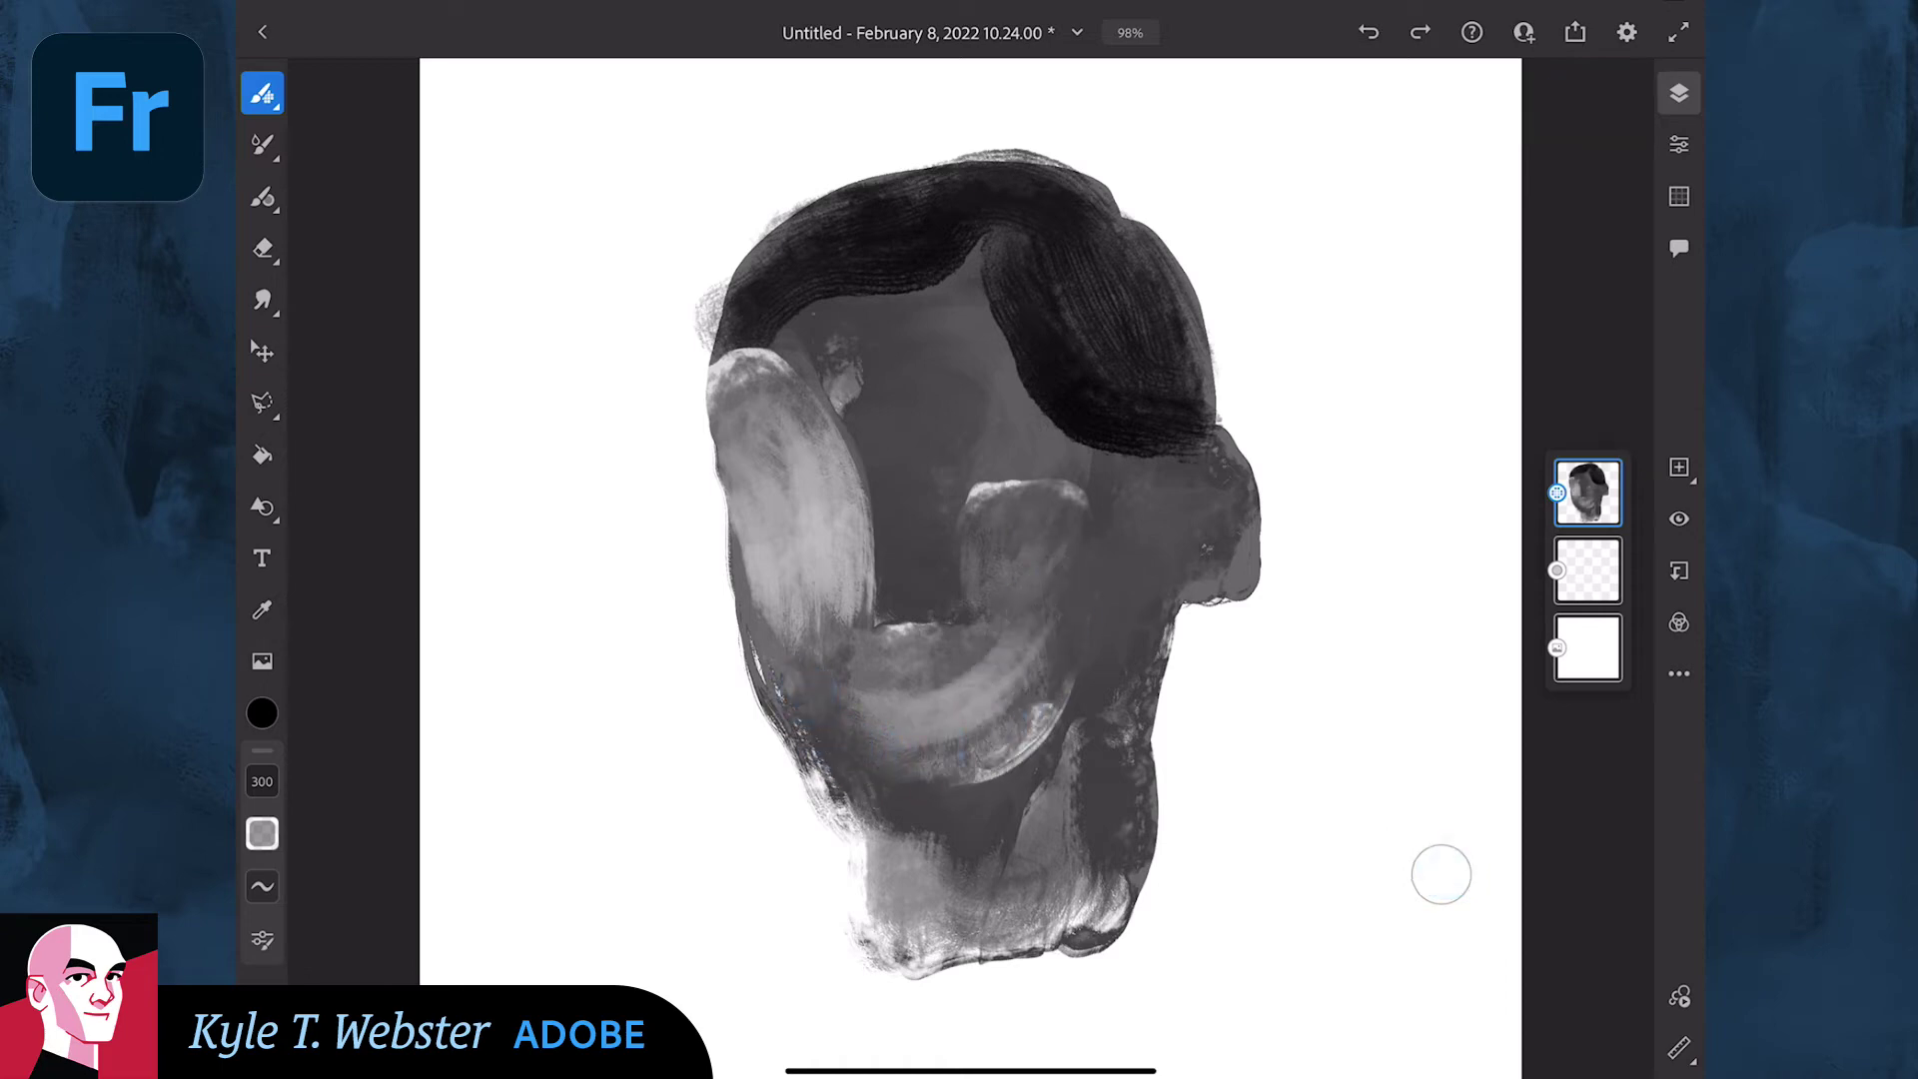
Shrink the brush to 114 and paint dark eyes on the left cheek and the right side.
click(1421, 834)
drag(262, 780, 264, 839)
drag(803, 488, 773, 495)
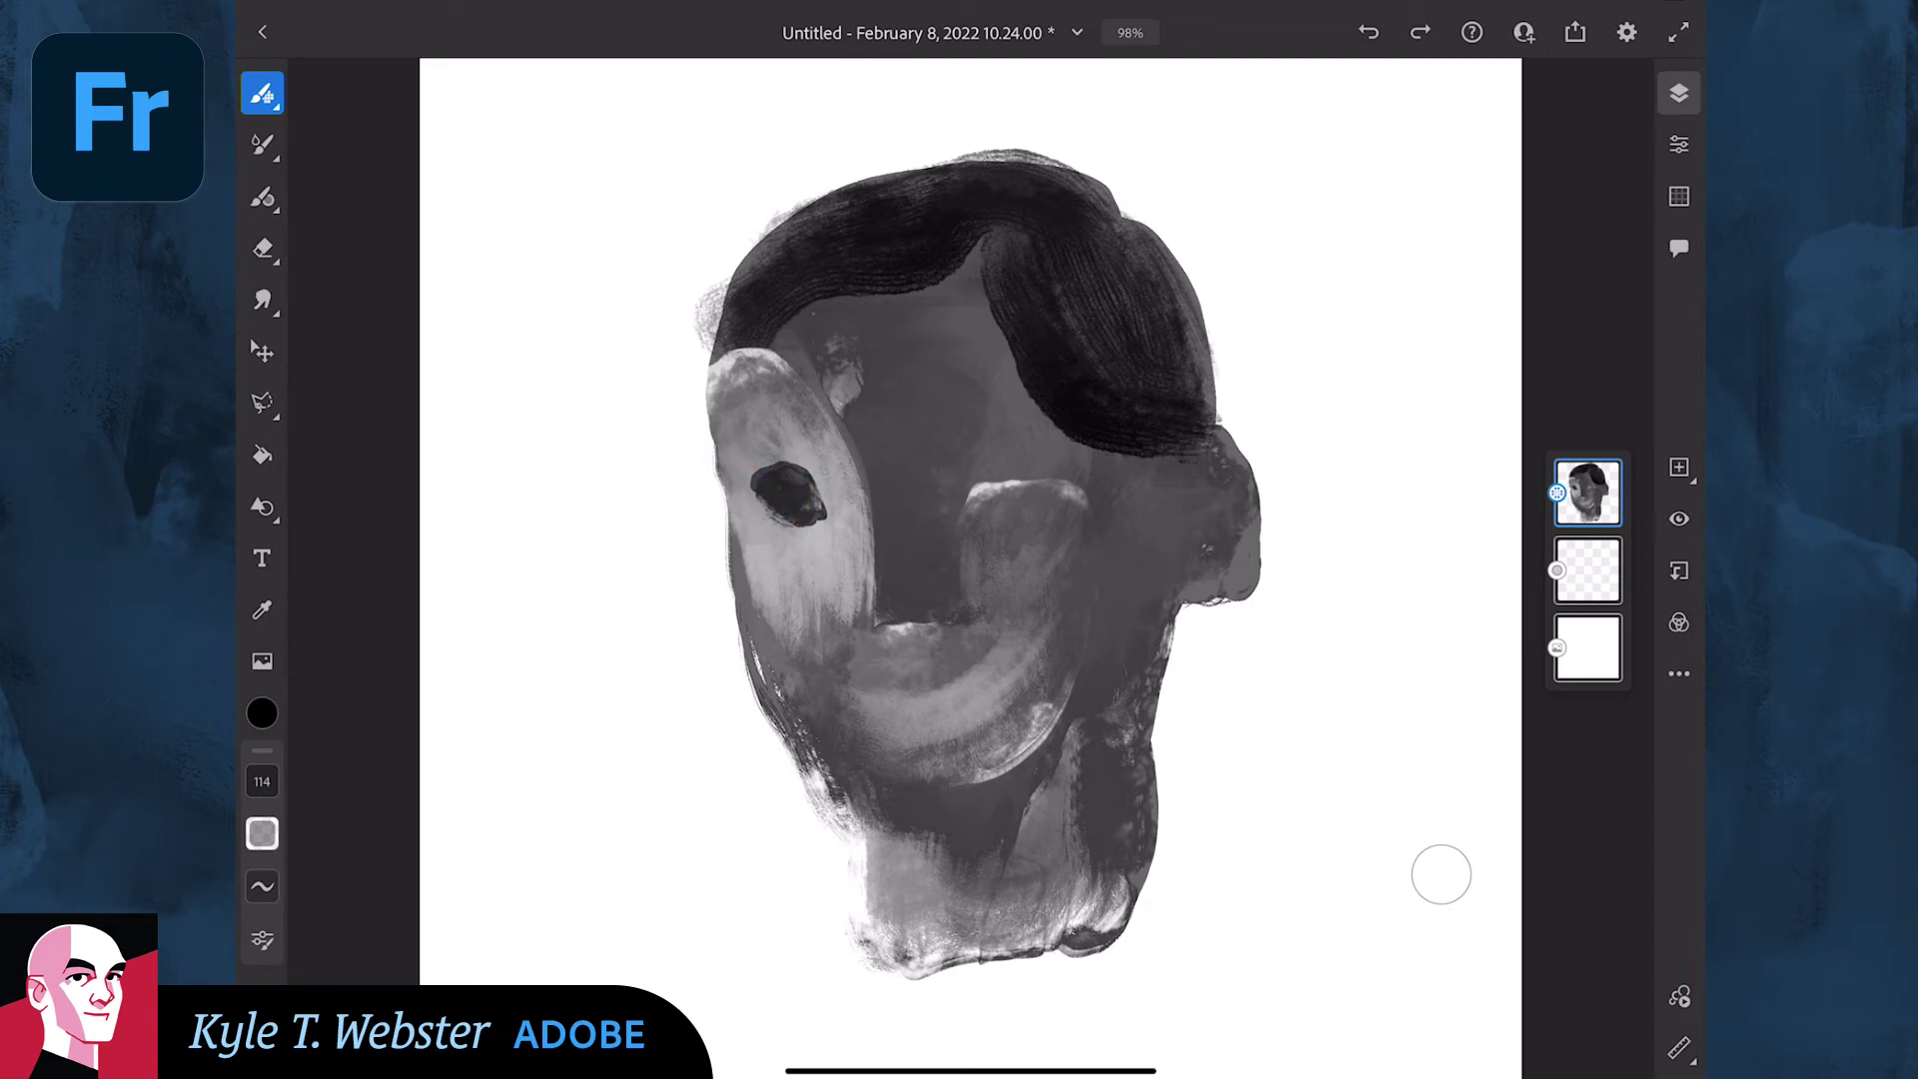
mouse_move(1050, 478)
mouse_down()
mouse_move(1028, 464)
mouse_move(978, 488)
mouse_up()
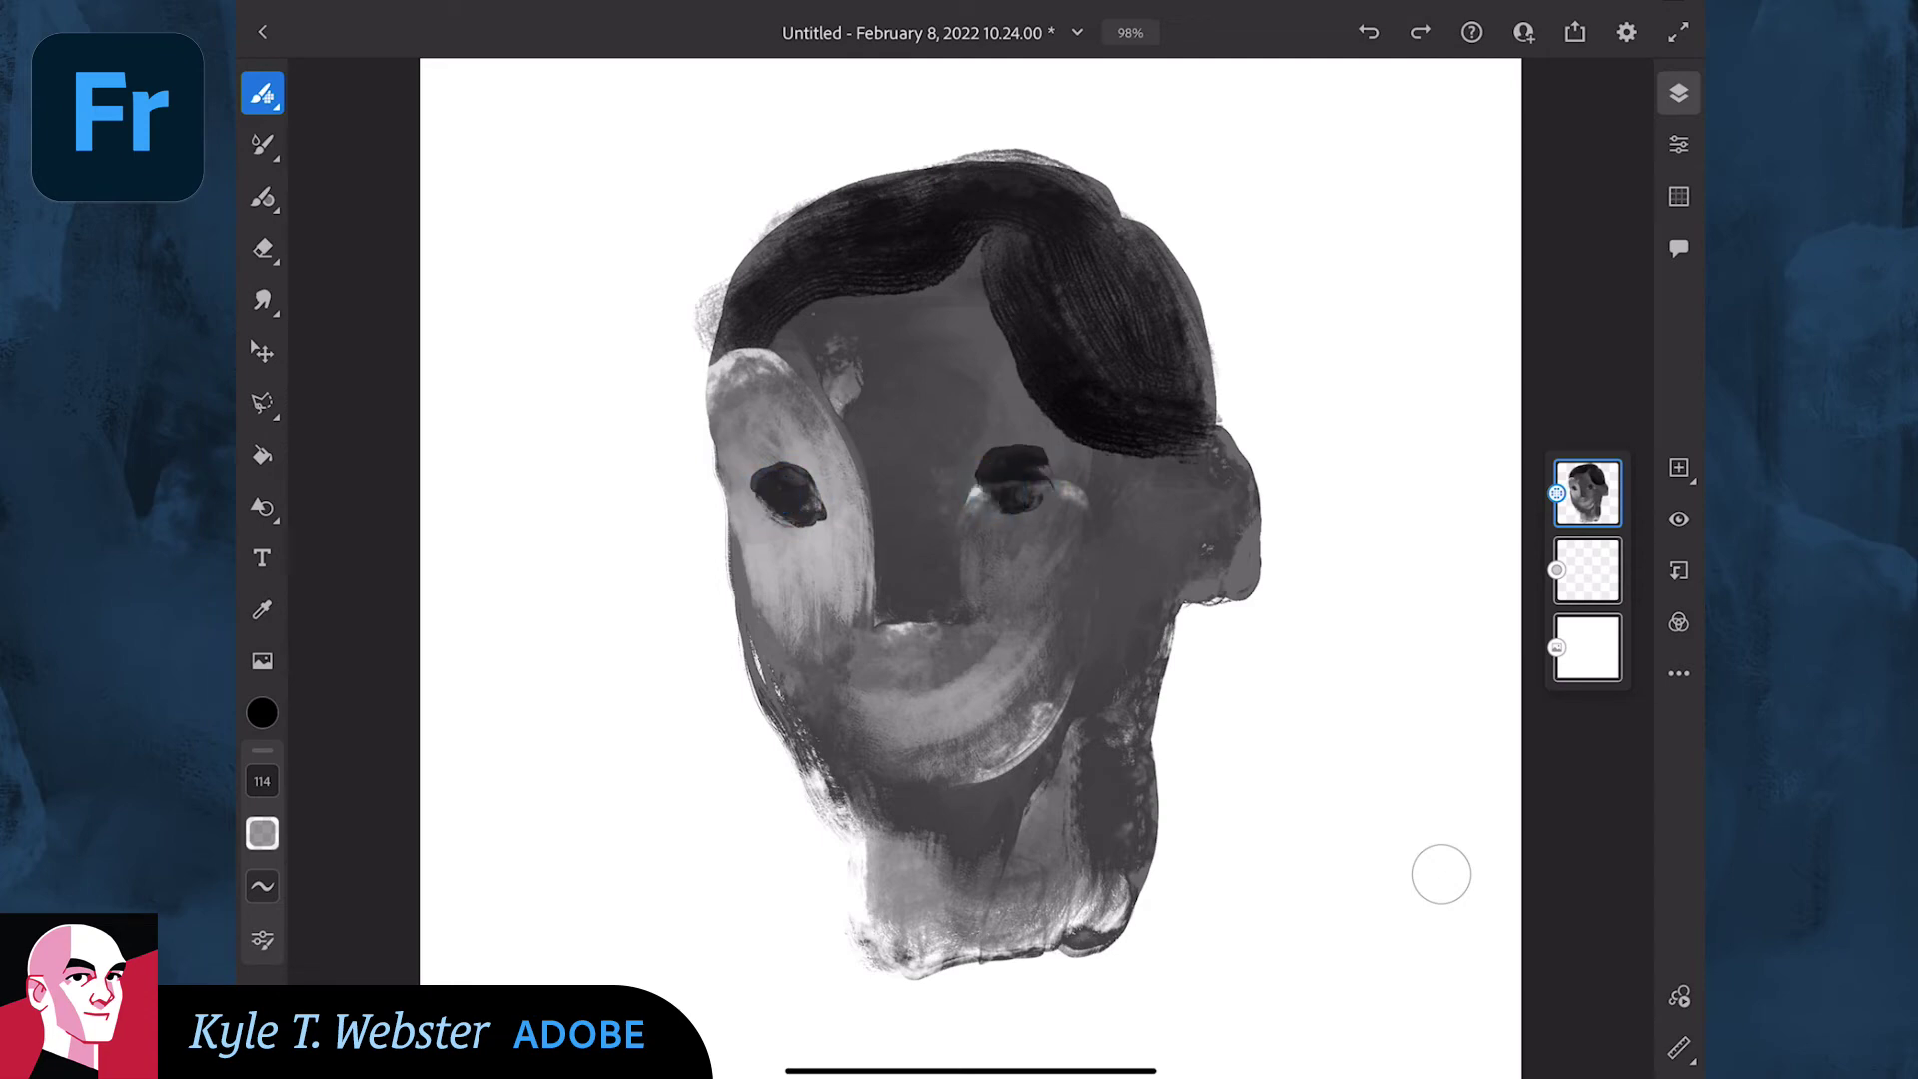
click(1444, 877)
Holding the touch shortcut, erase a vertical nose highlight and a pale horizontal mouth strip.
click(1443, 876)
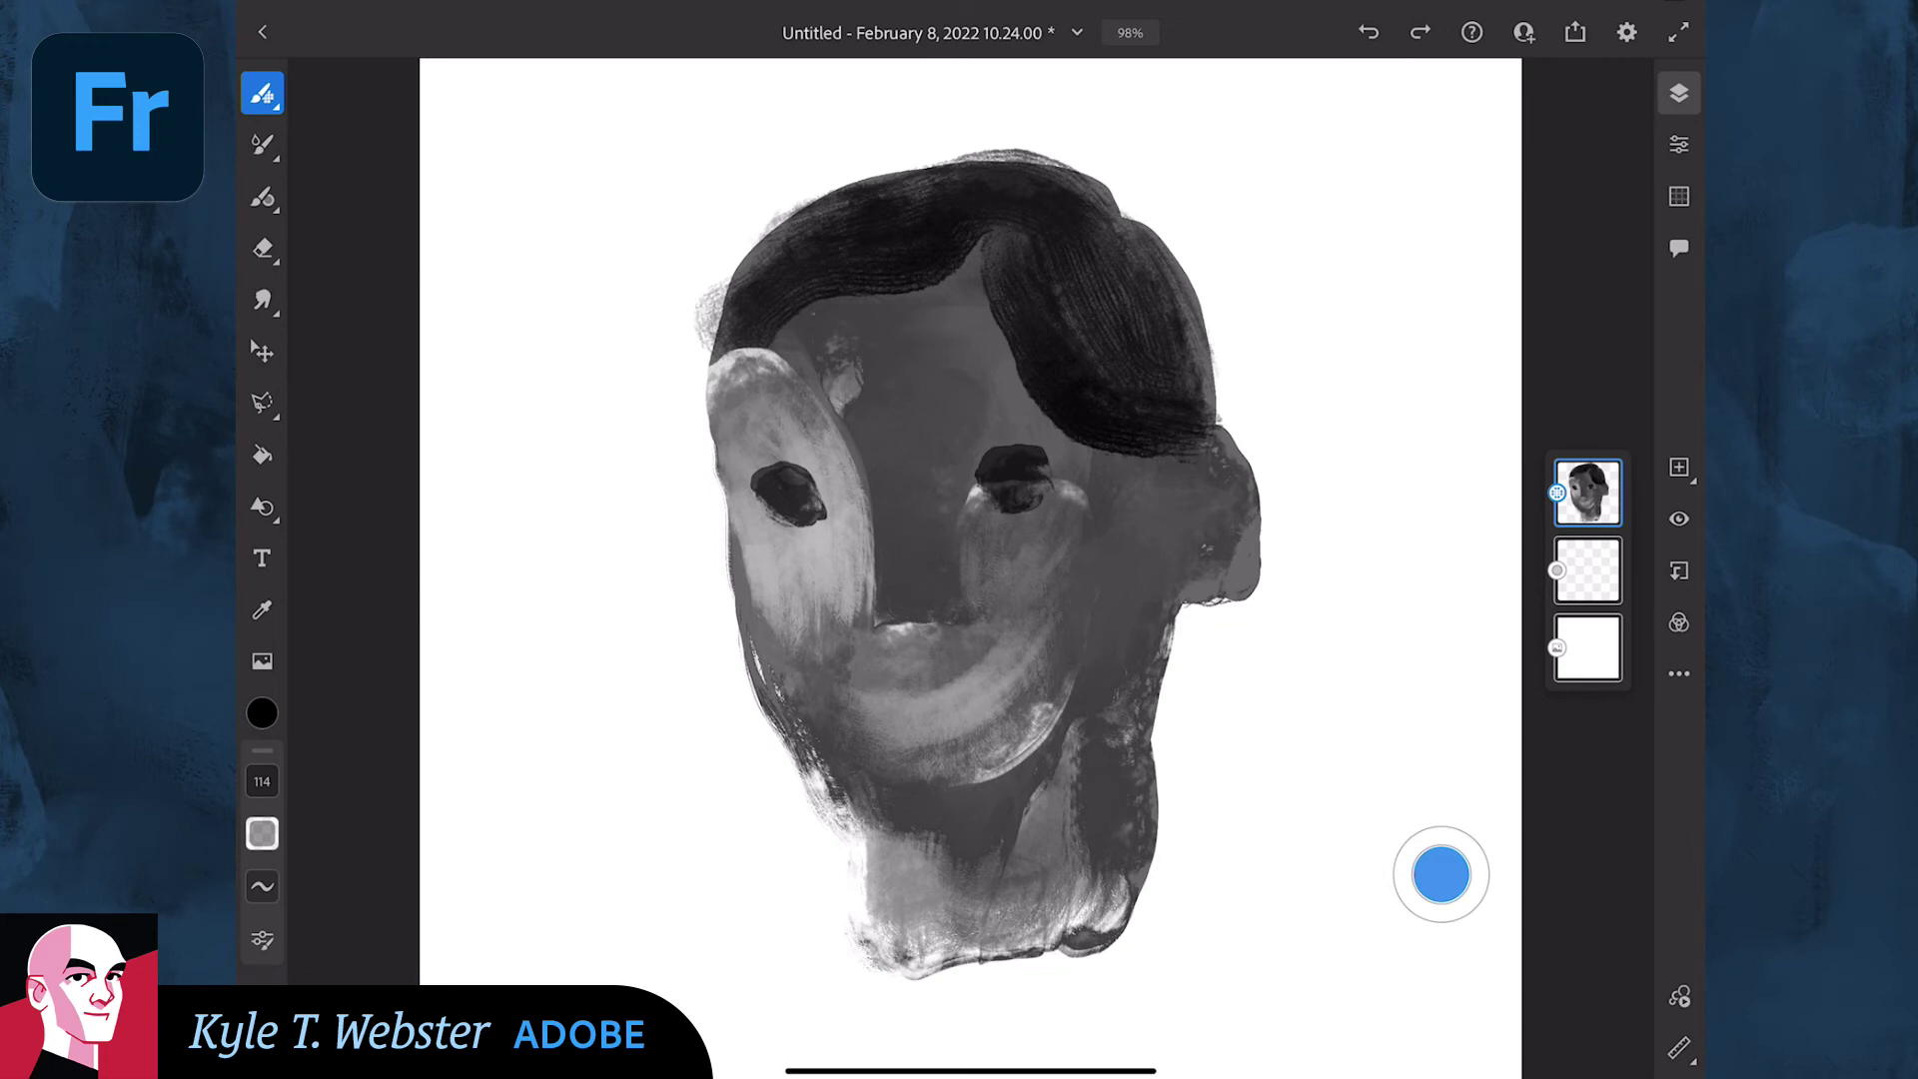
mouse_move(889, 622)
mouse_down()
mouse_move(879, 498)
mouse_move(849, 428)
mouse_move(895, 510)
mouse_move(887, 603)
mouse_move(916, 609)
mouse_move(885, 608)
mouse_up()
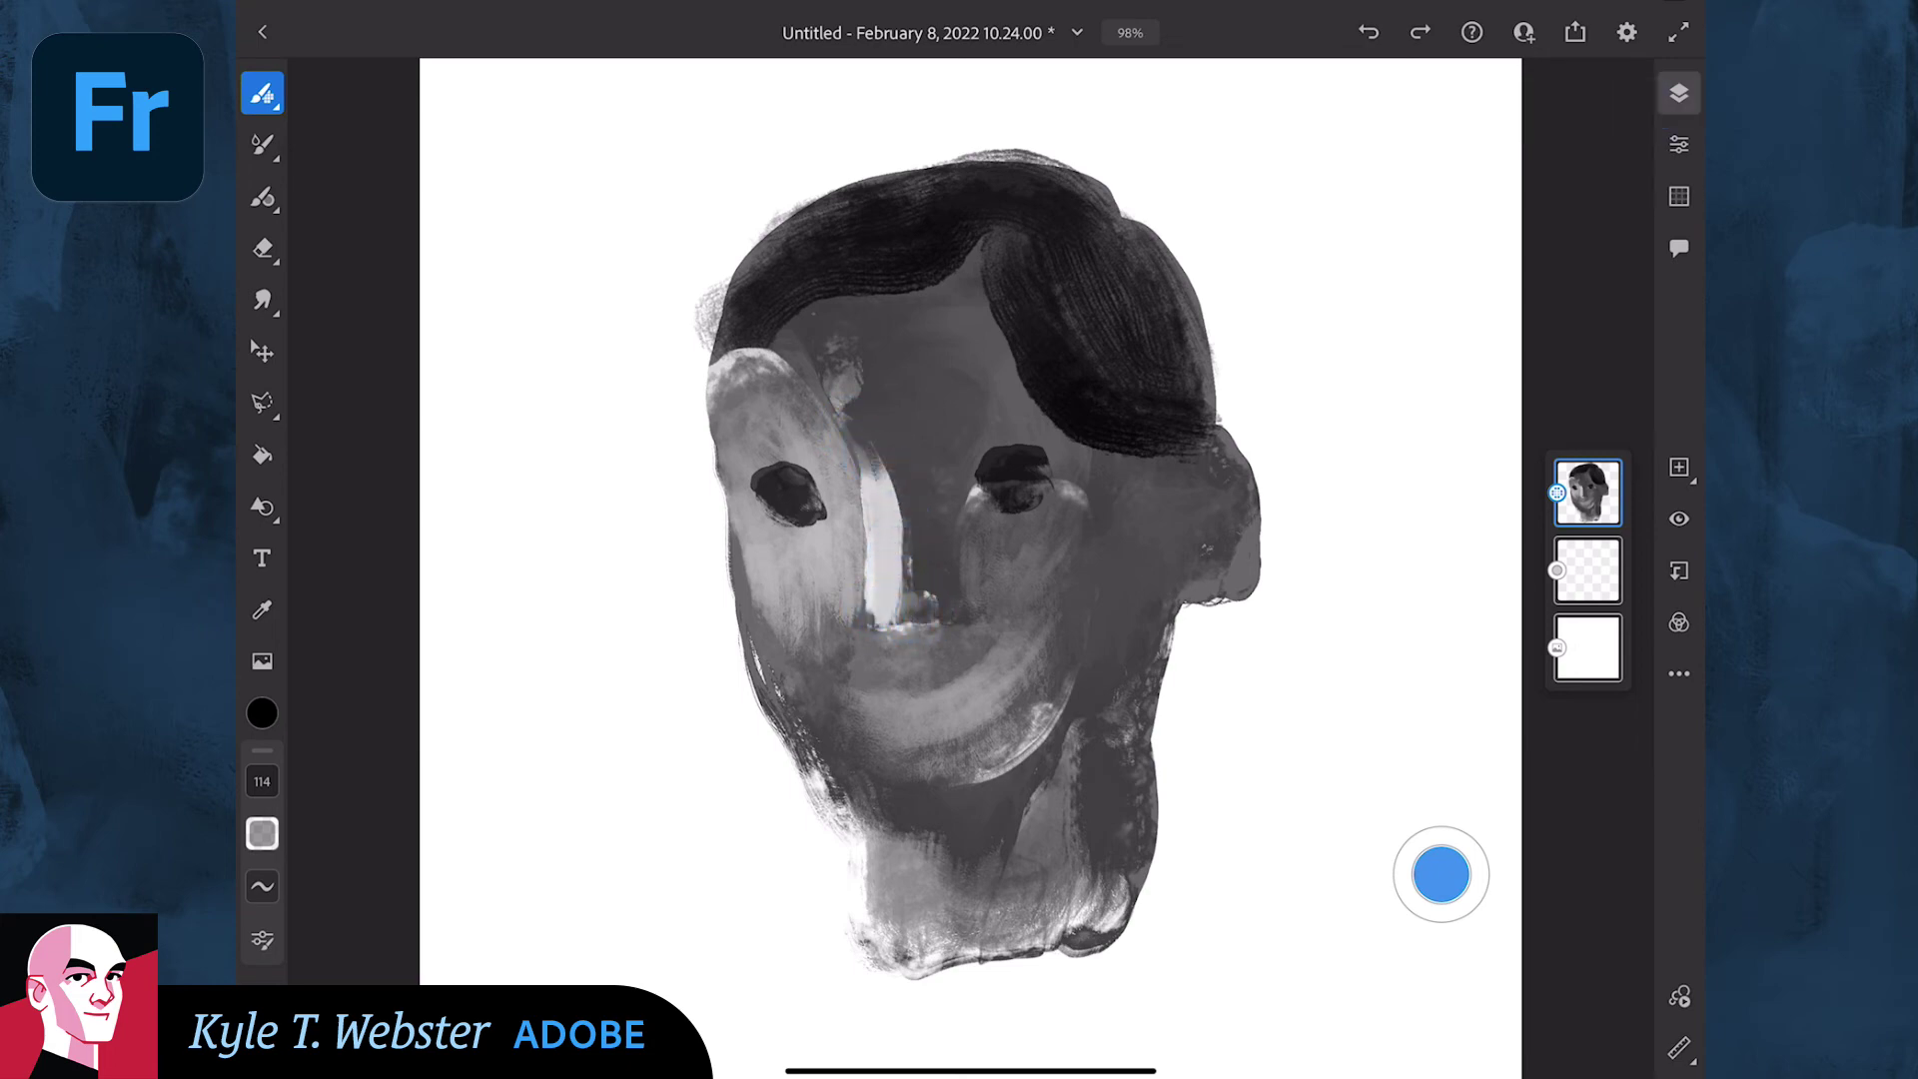
drag(960, 705, 884, 707)
Release the erase shortcut and paint dark lips across the pale mouth strip.
drag(1441, 875, 1441, 874)
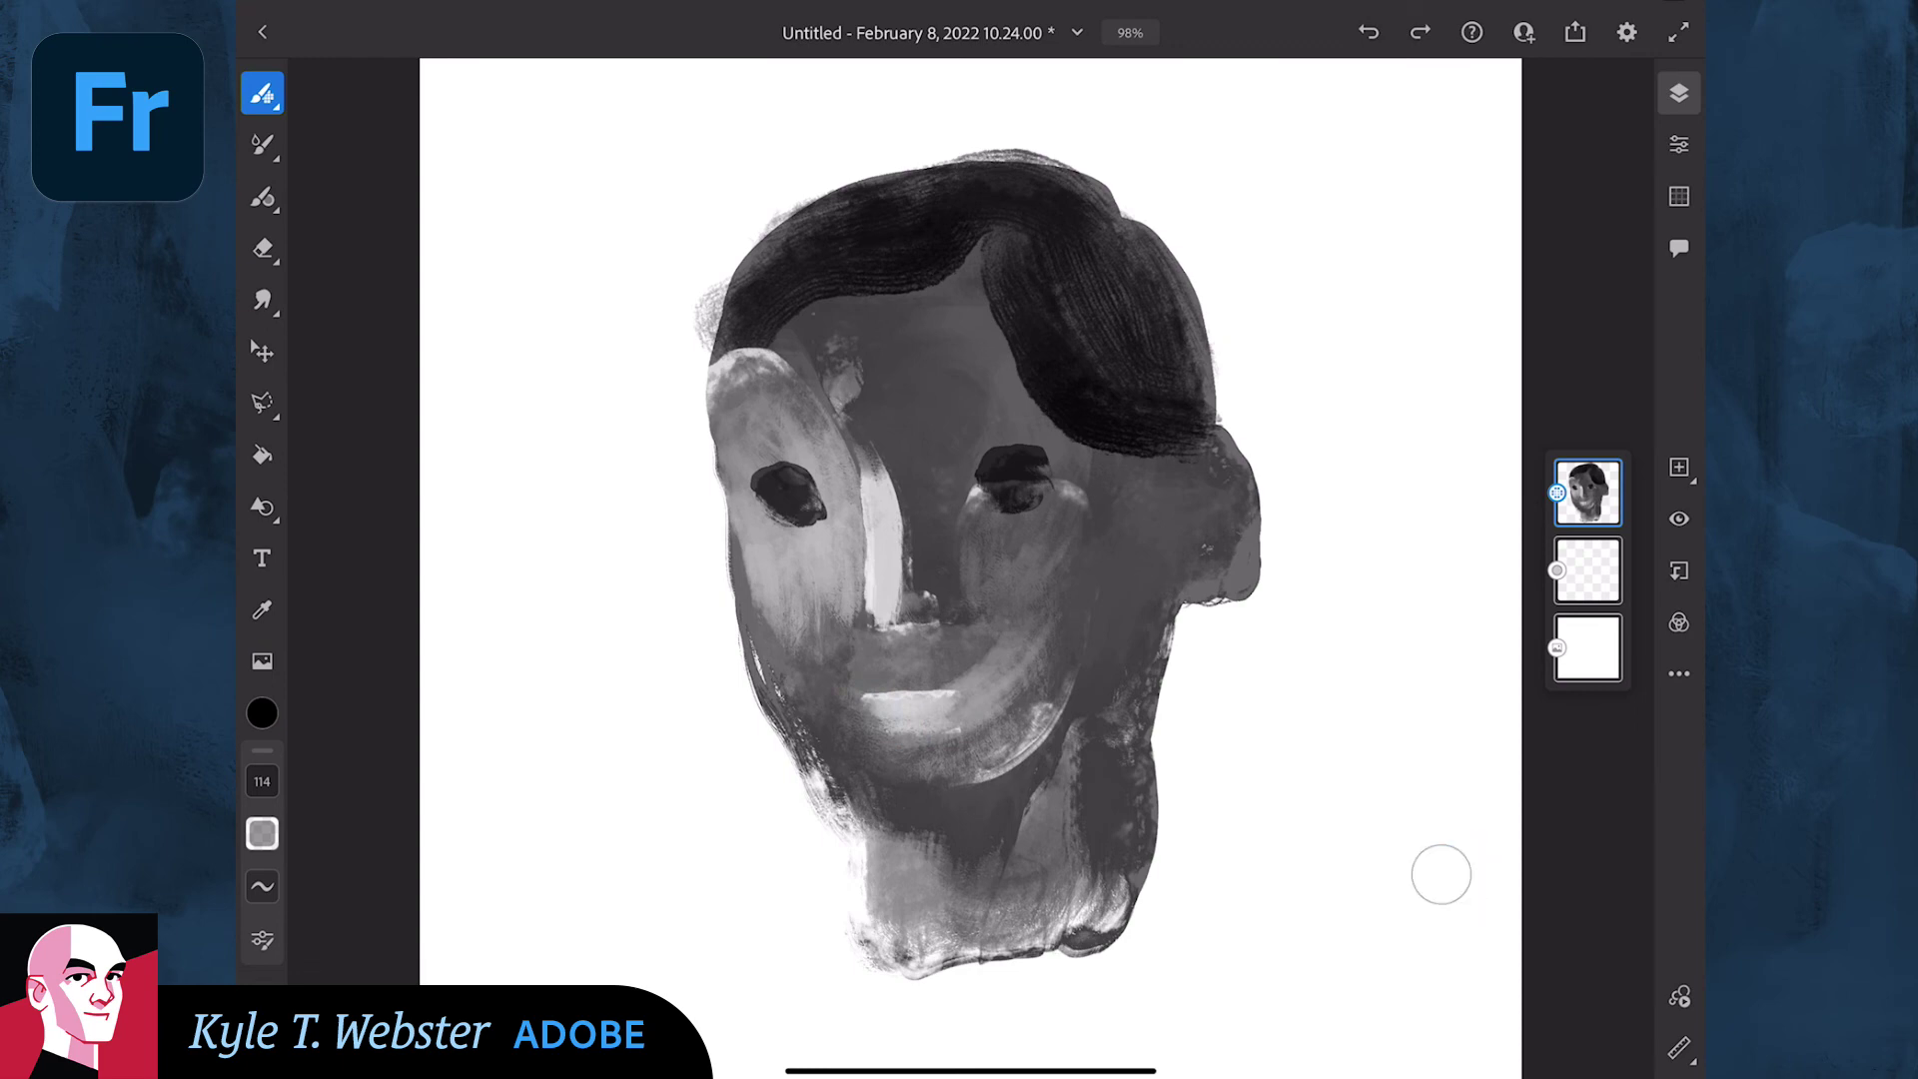
drag(967, 684, 827, 684)
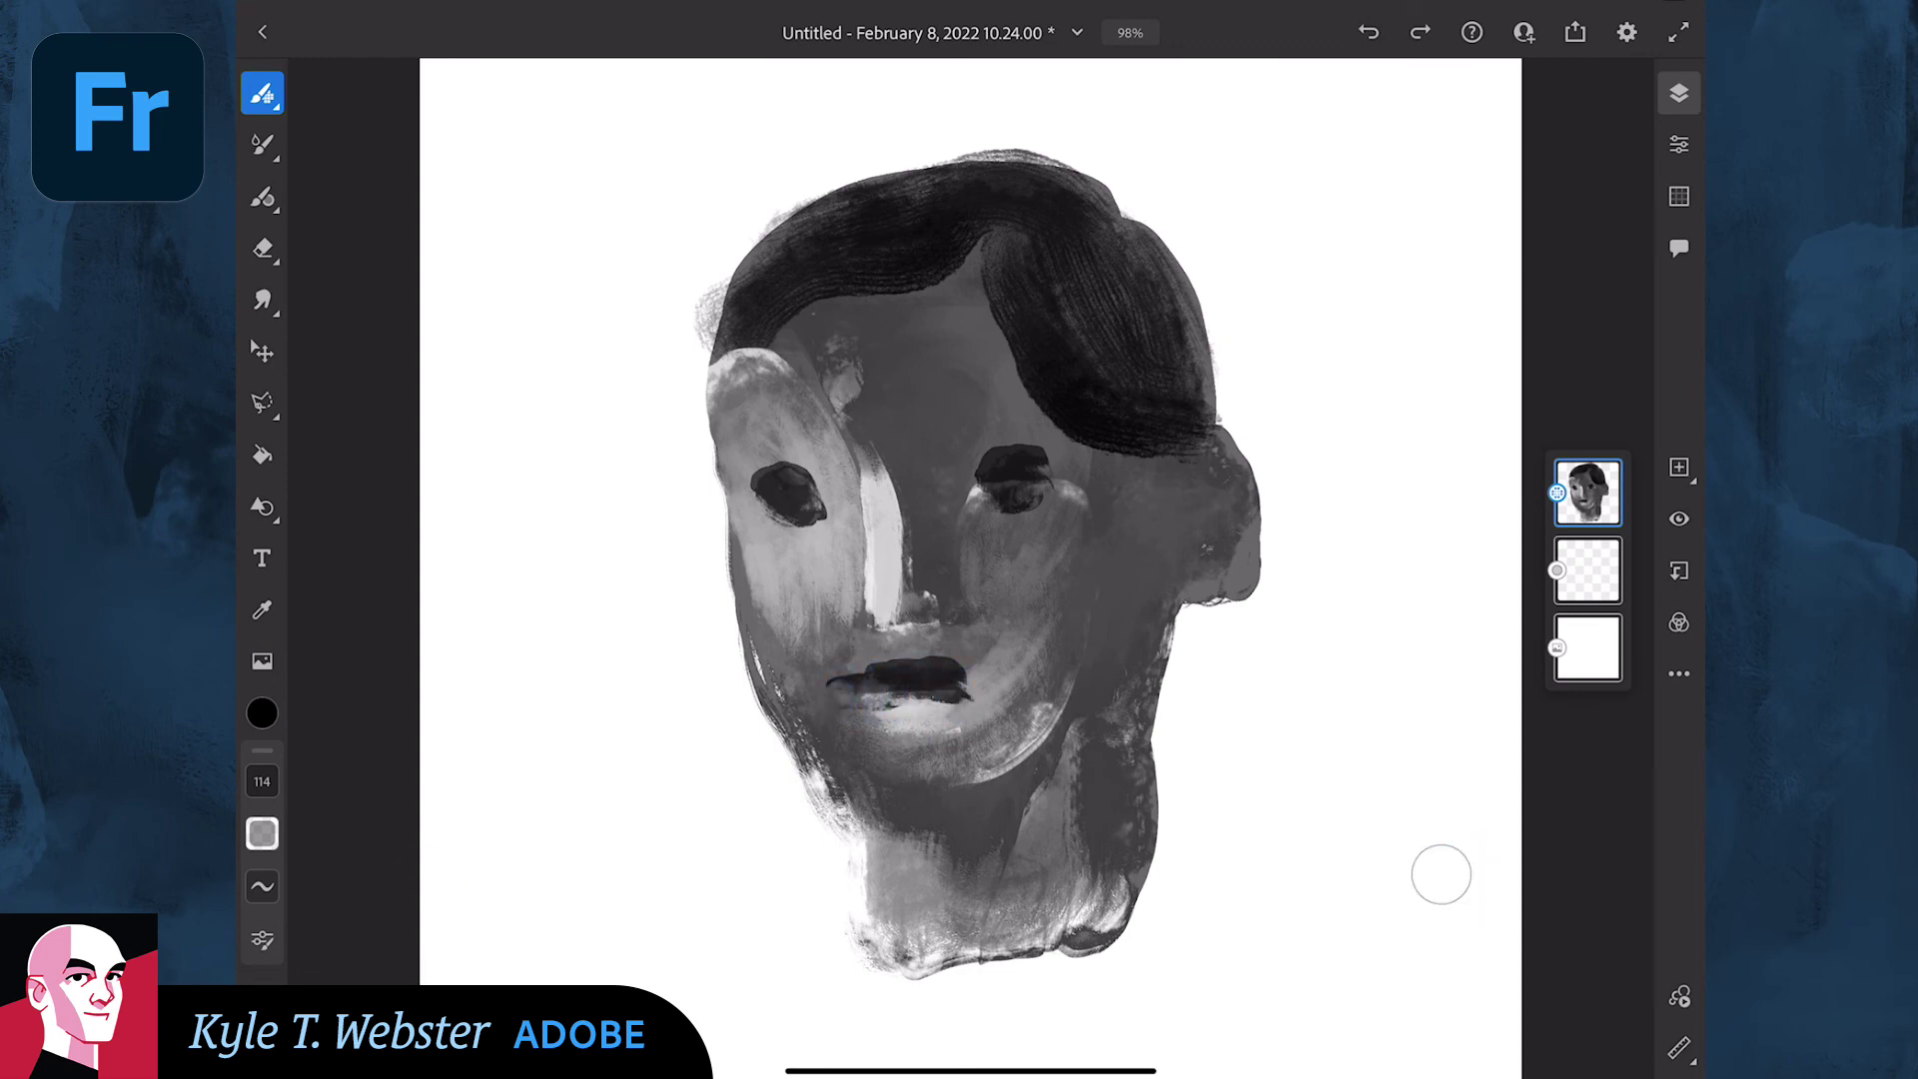